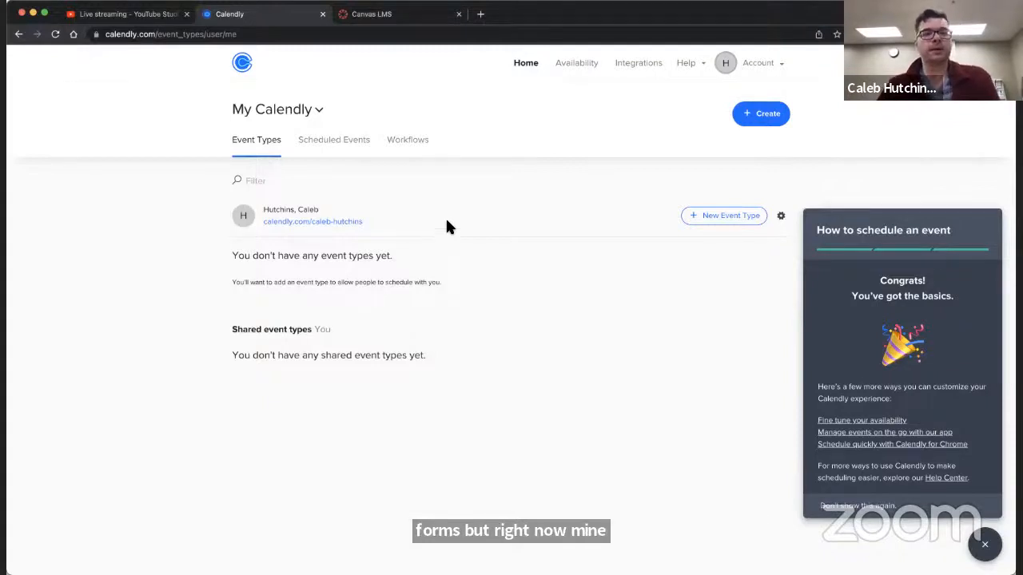
Step: Create a one-on-one event type and name it Office Hours
left_click(765, 117)
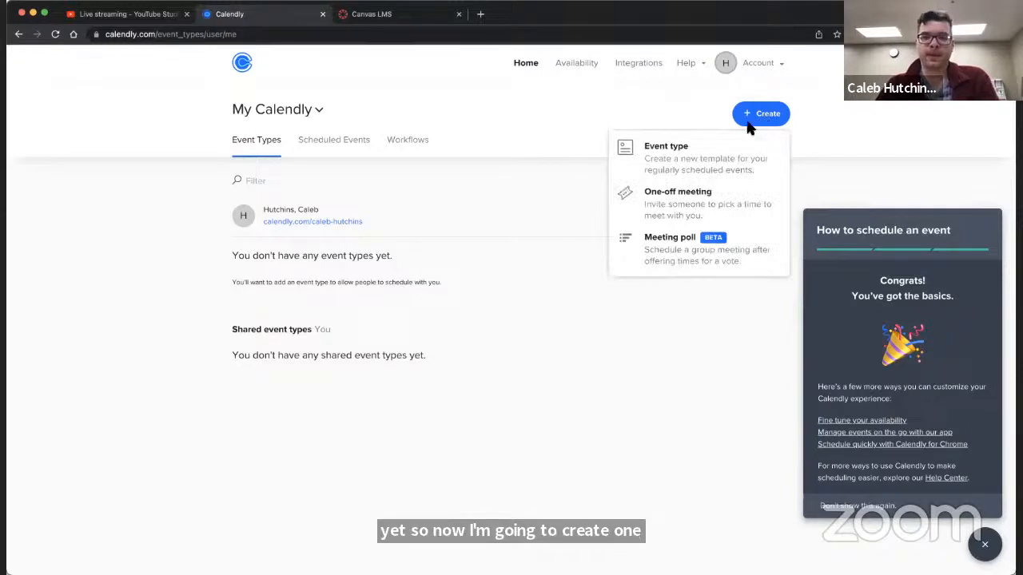
left_click(680, 170)
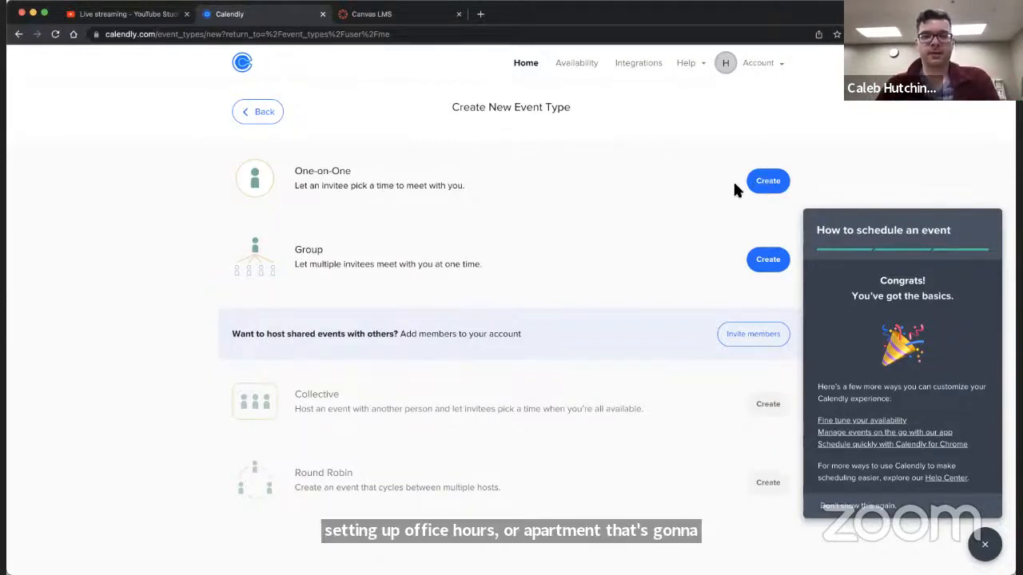
left_click(766, 183)
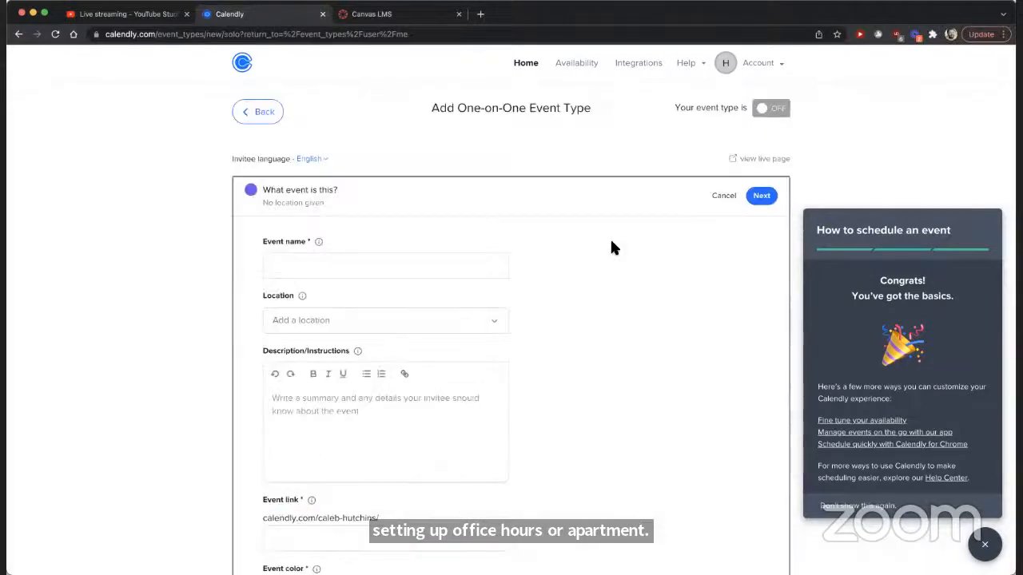
left_click(418, 269)
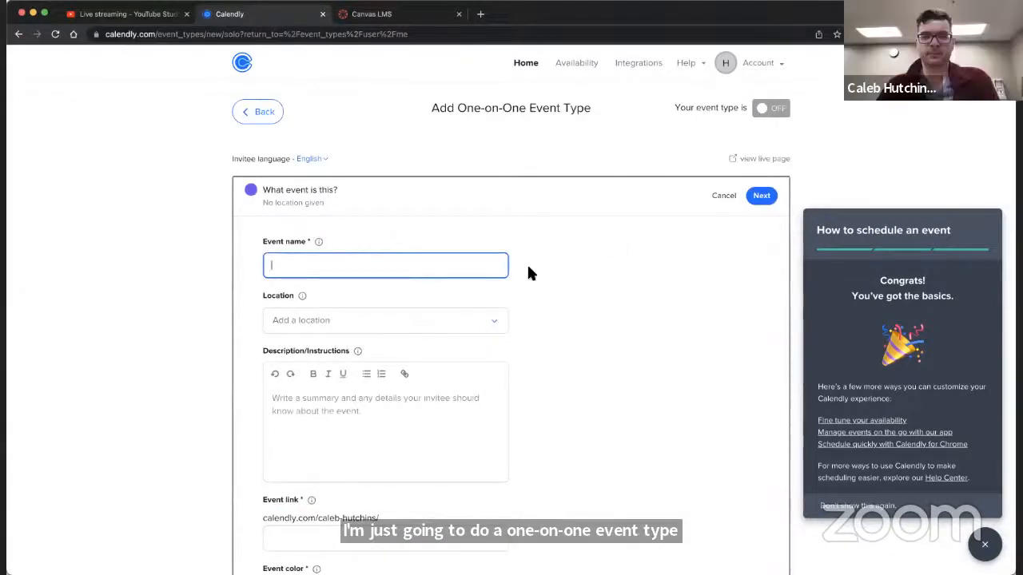
type("Off")
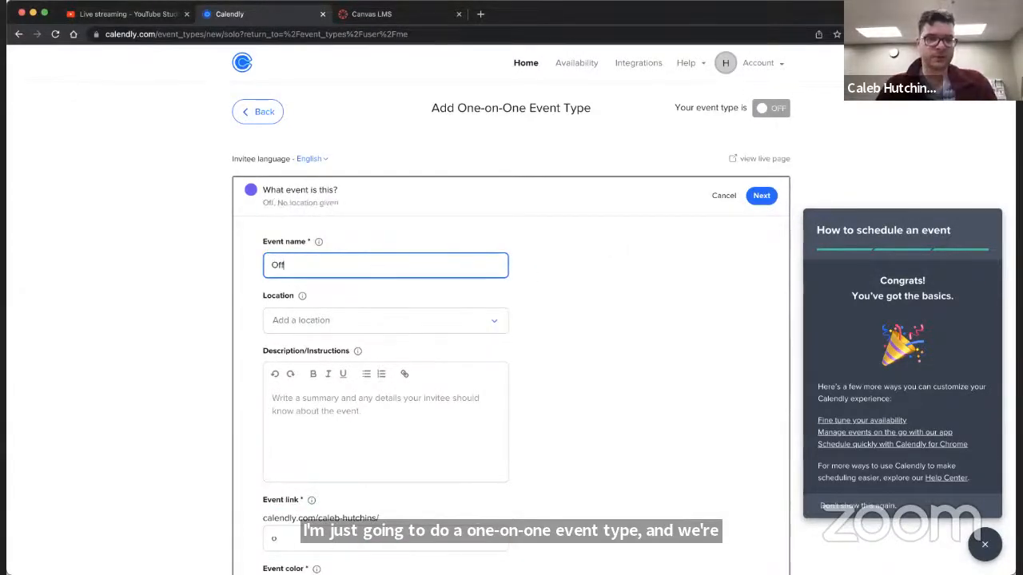
type("ice Hours")
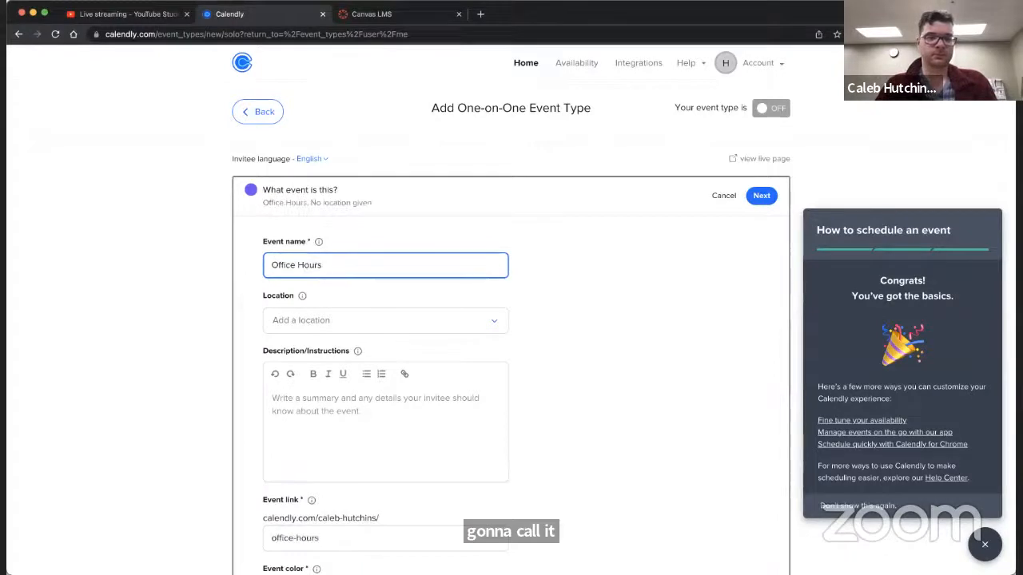
Step: Set the event's location to Zoom
left_click(488, 319)
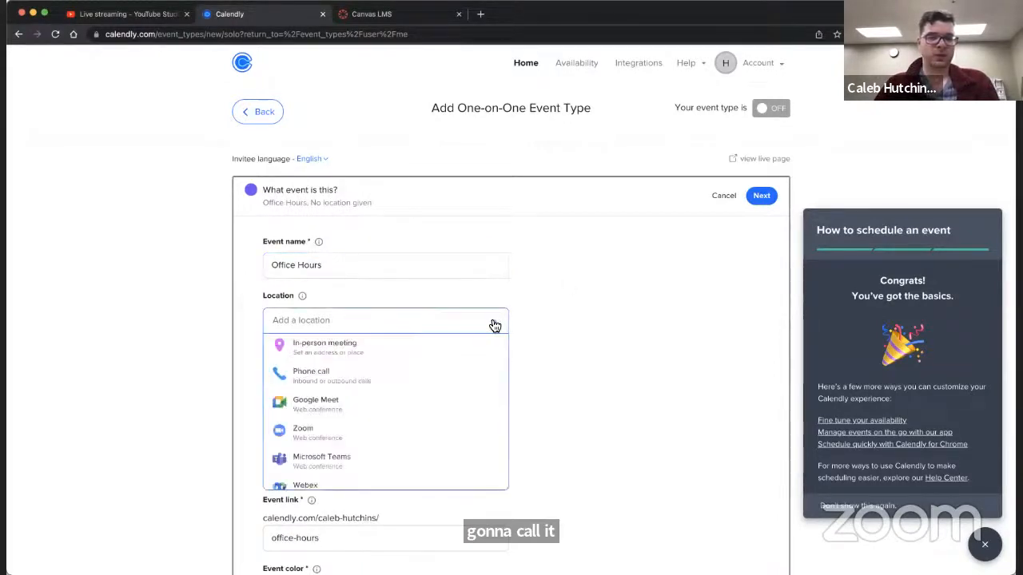
scroll(349, 354, "down", 1)
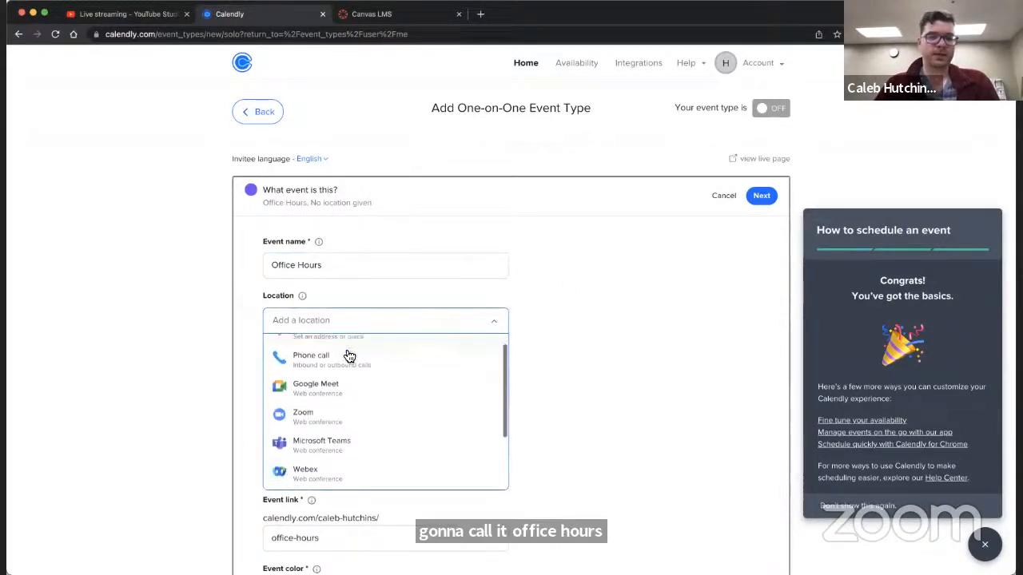
left_click(310, 416)
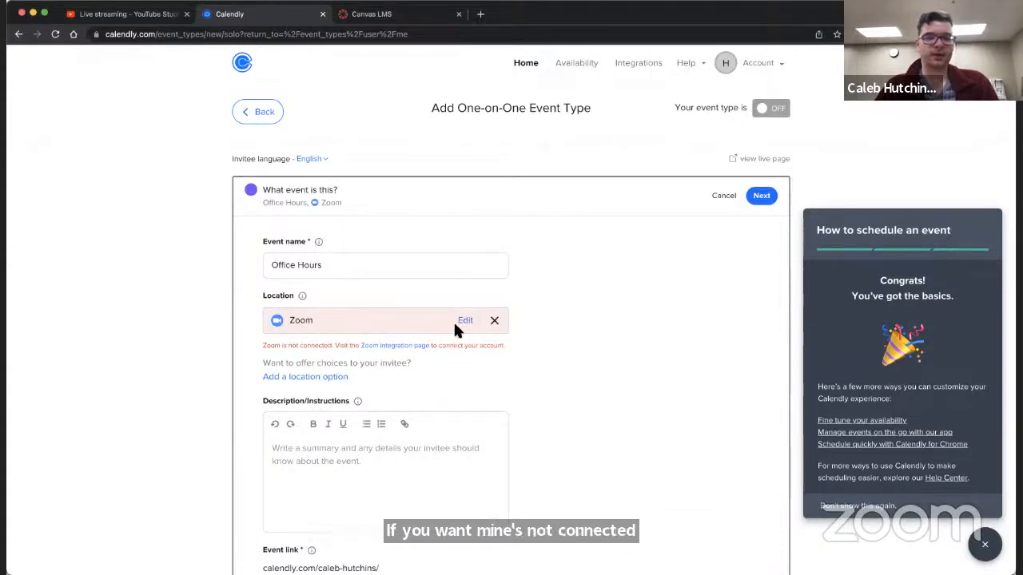
Step: Enter the description "This calendar is for setting up one-on-one consultations" with "Zoom link here" on a second line, and save the event details
scroll(579, 362, "down", 2)
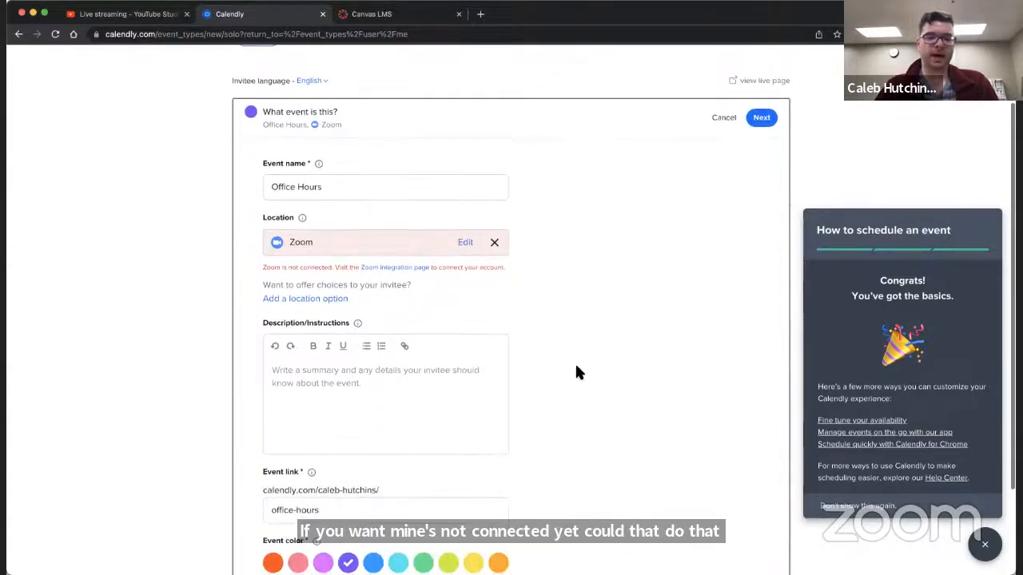
left_click(351, 382)
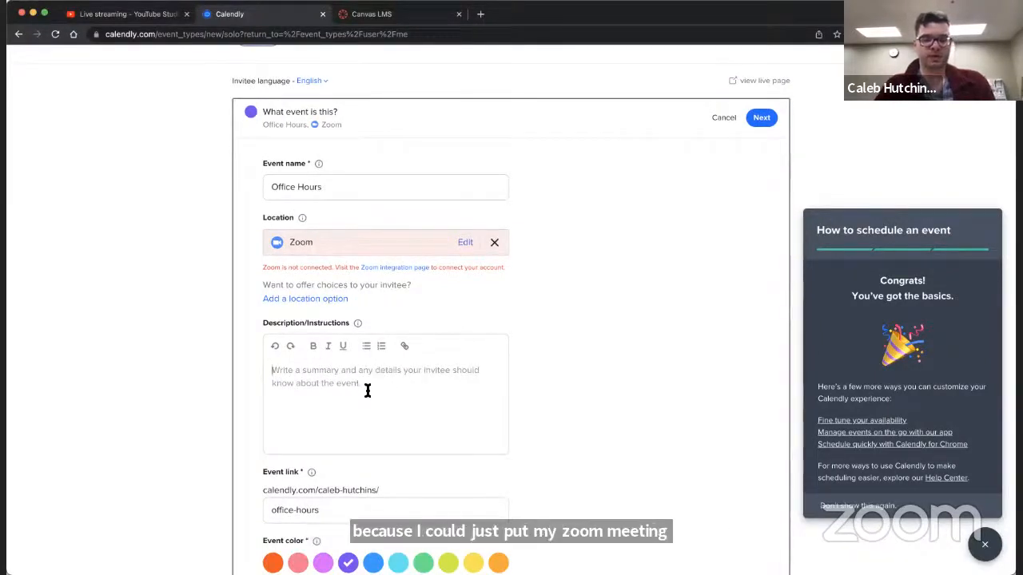
type("This cale")
key("BackSpace")
type("calendar is for setting up one-on-one")
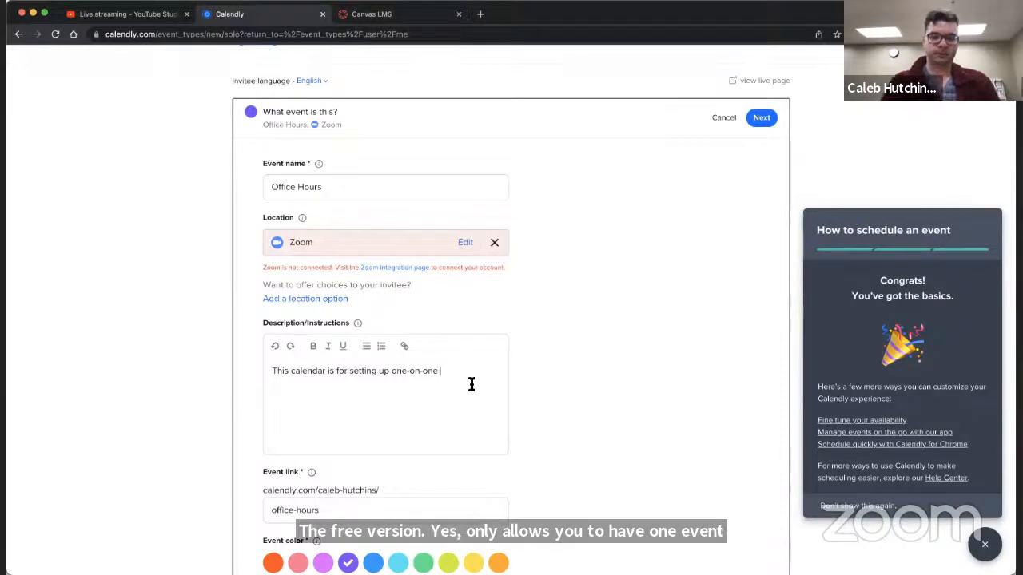
type("consultations")
key("Return")
type("Zoom link here")
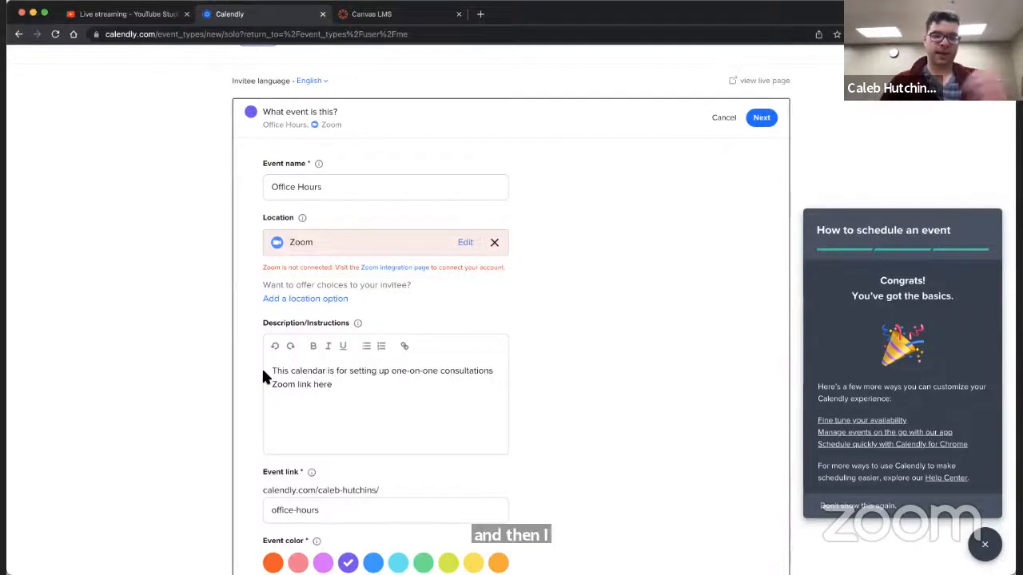
scroll(261, 375, "down", 3)
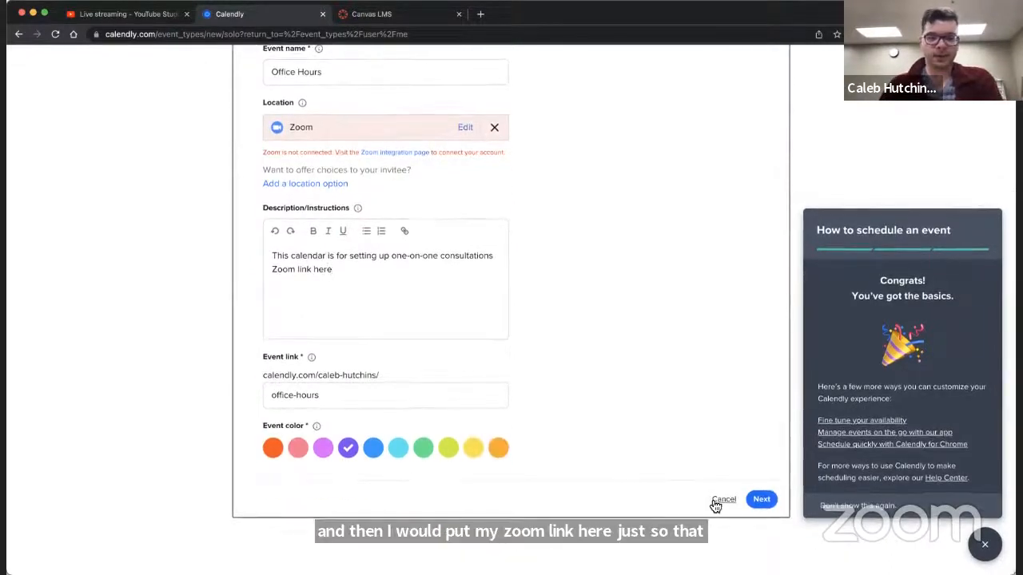
left_click(761, 498)
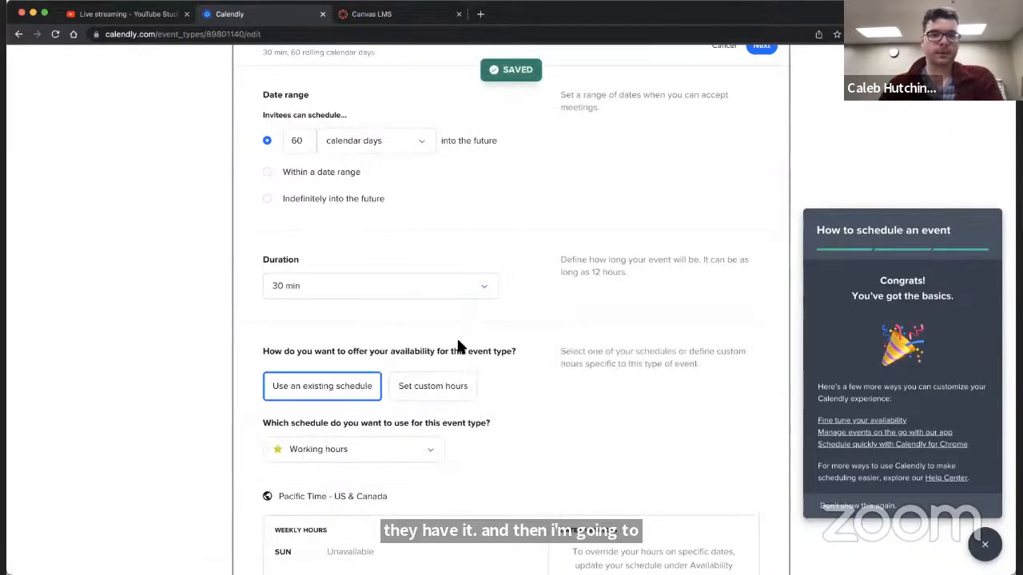
scroll(459, 342, "up", 4)
scroll(459, 340, "down", 1)
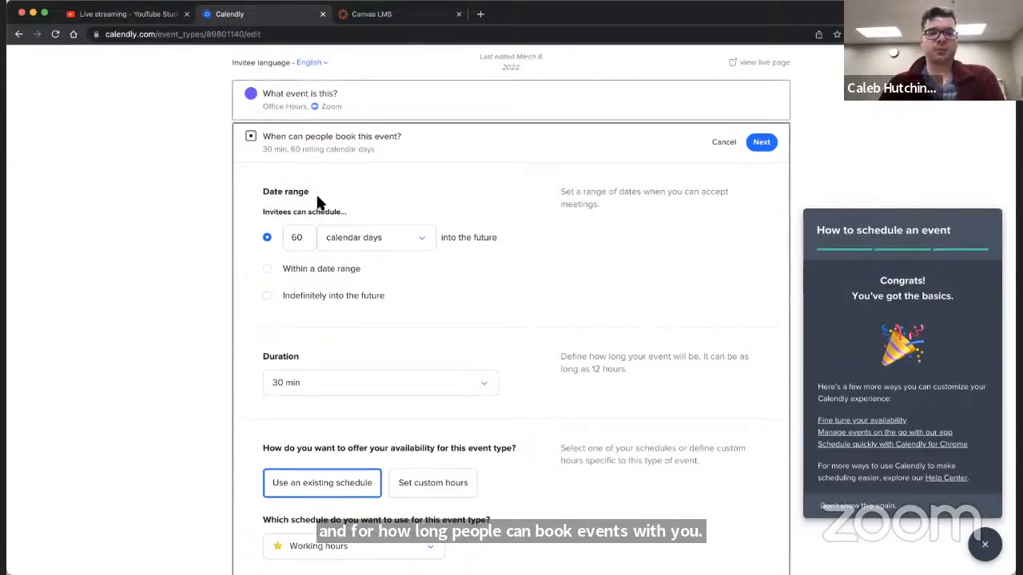
left_click(267, 270)
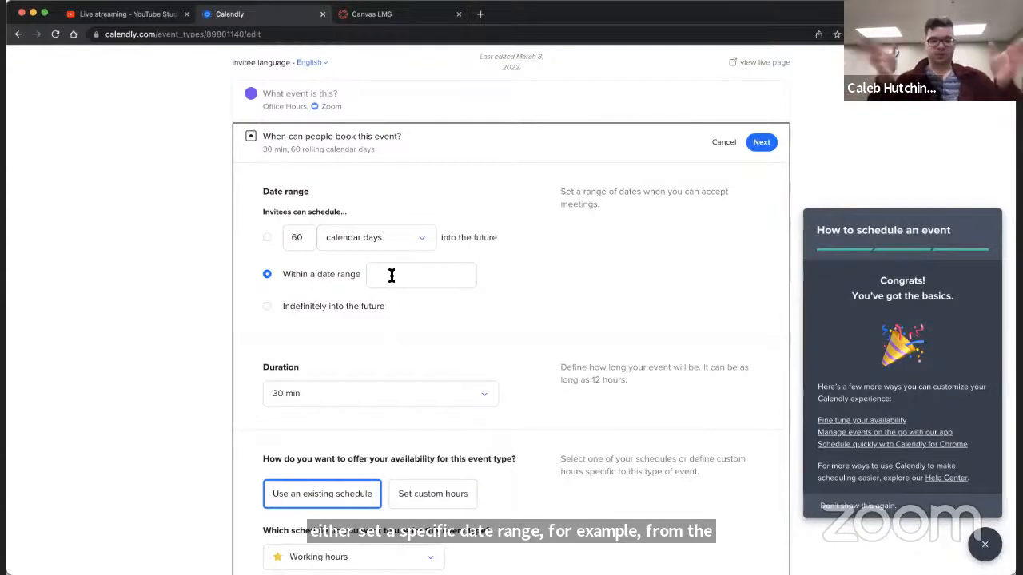
left_click(266, 306)
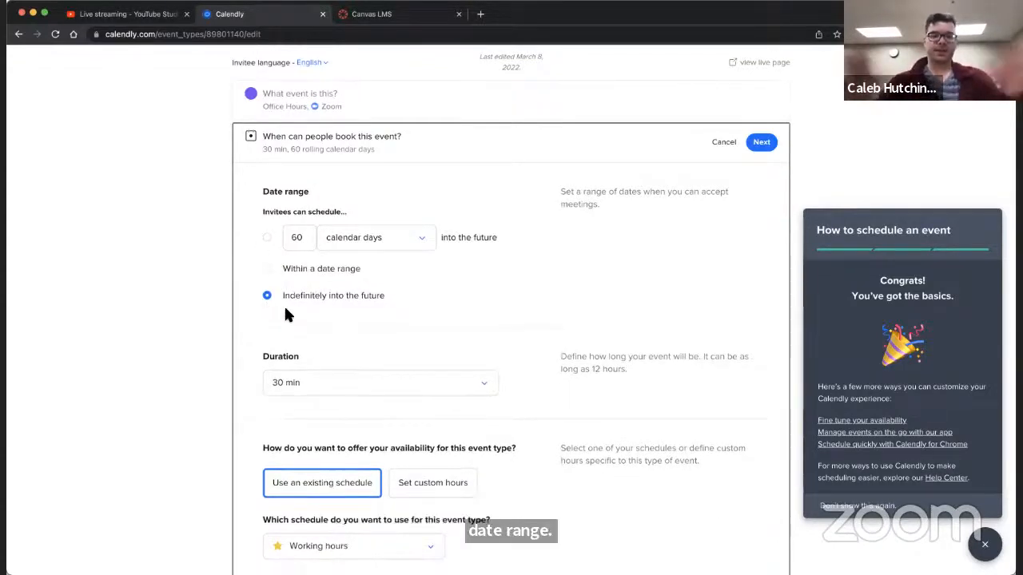
left_click(269, 240)
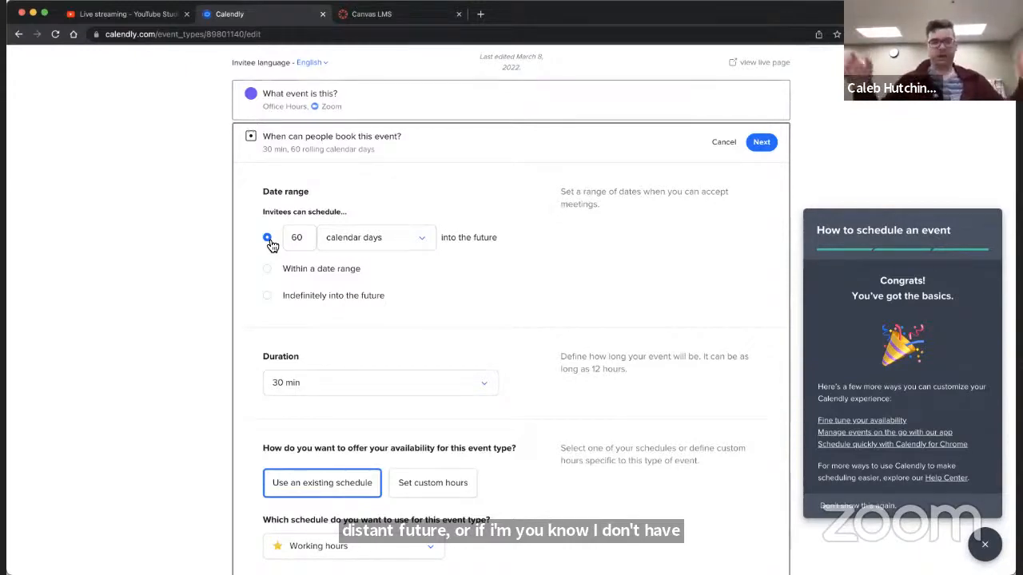
Step: Let invitees schedule up to 14 calendar days into the future and set the event duration to 45 min
left_click(299, 238)
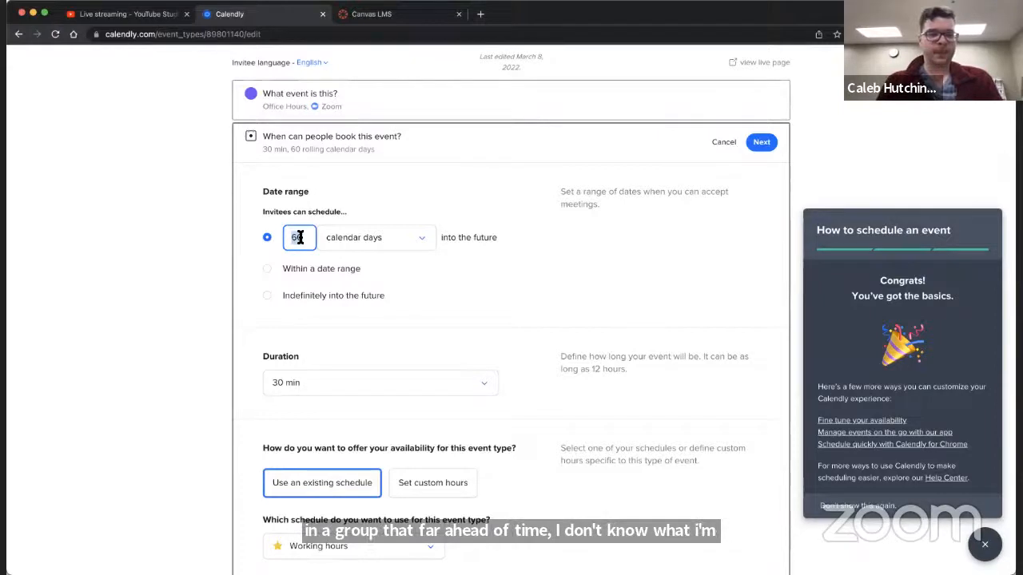
type("14")
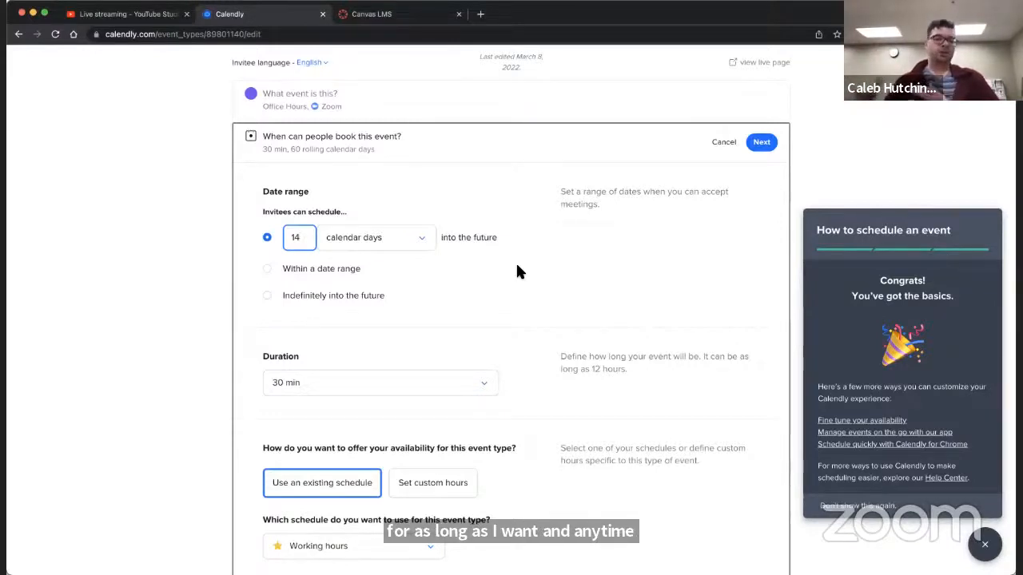
scroll(516, 268, "down", 2)
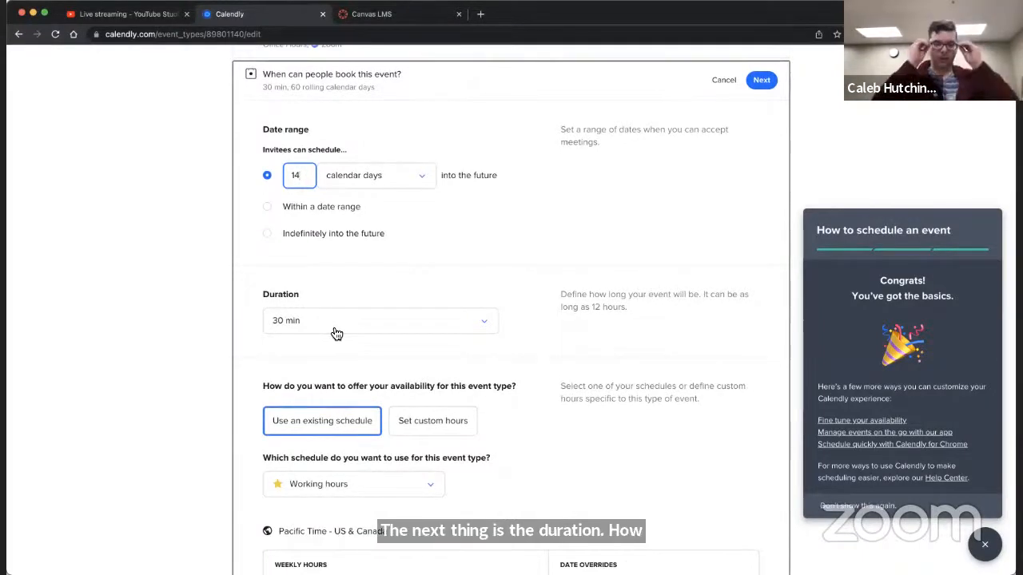
left_click(336, 334)
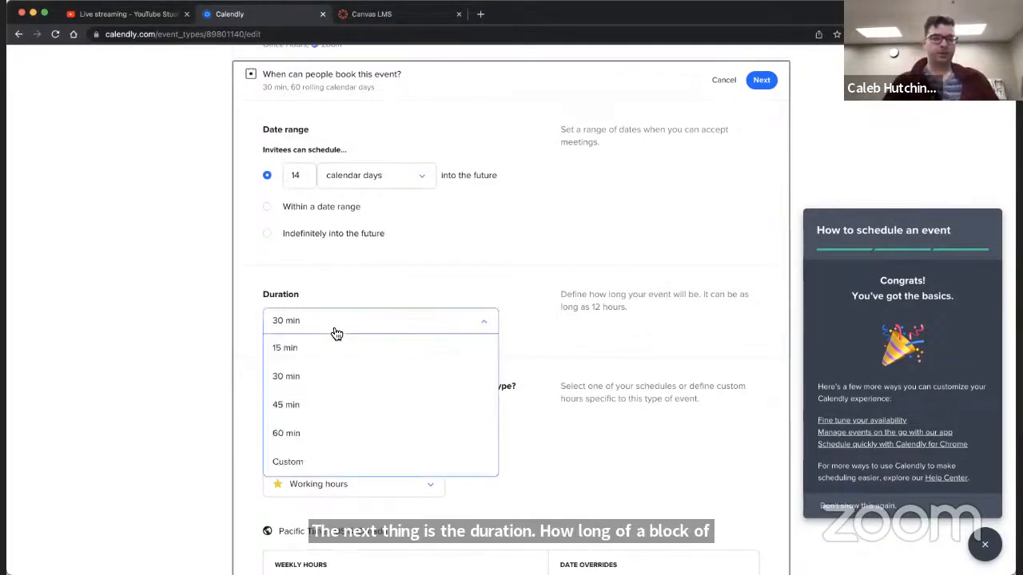
left_click(304, 403)
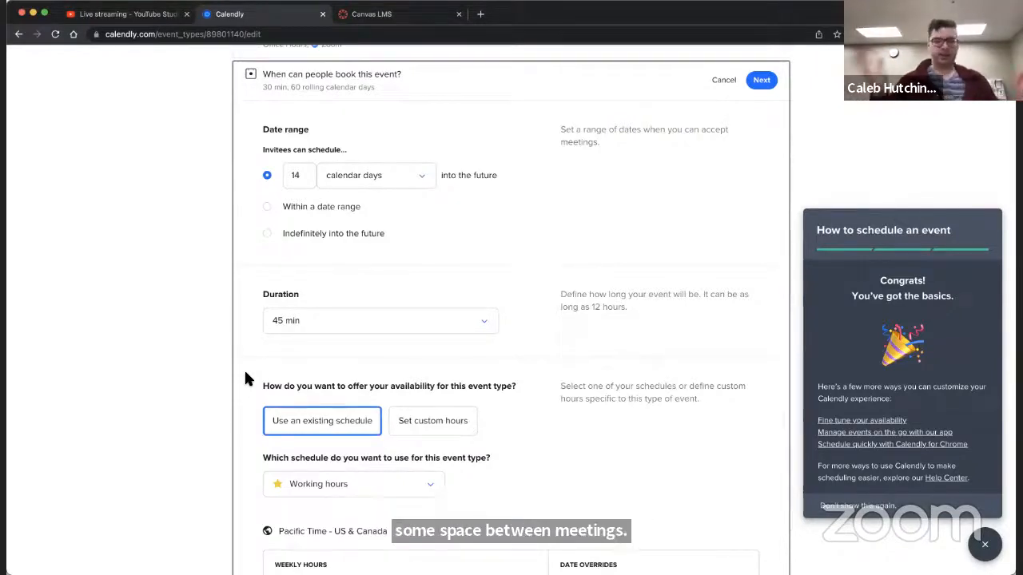
scroll(244, 372, "down", 3)
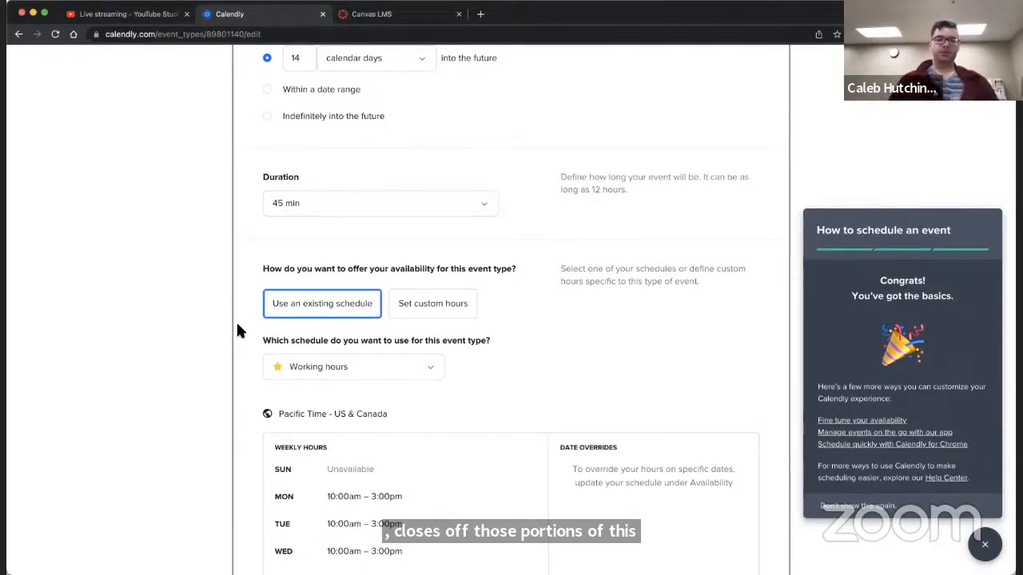
left_click(429, 309)
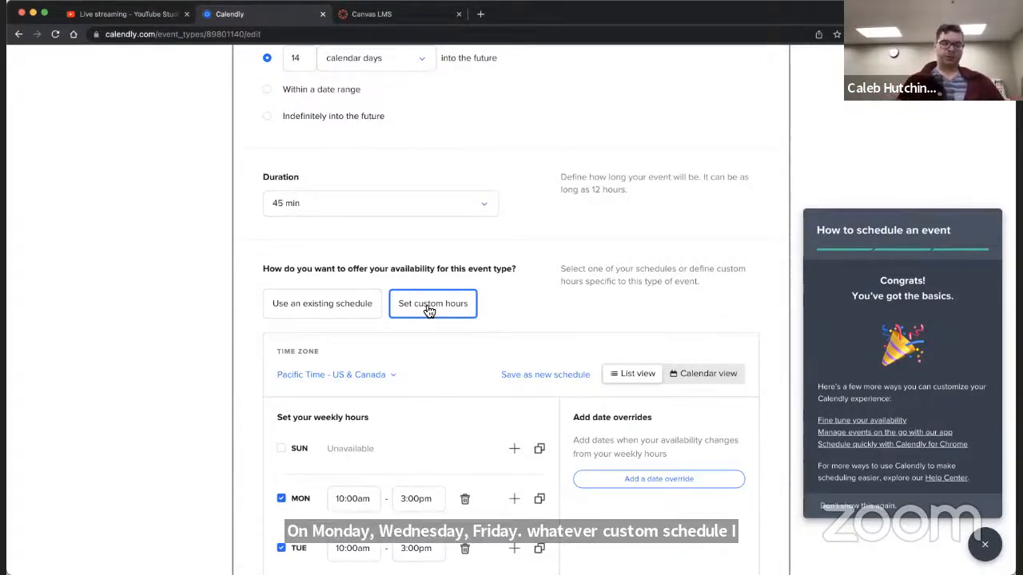
left_click(366, 309)
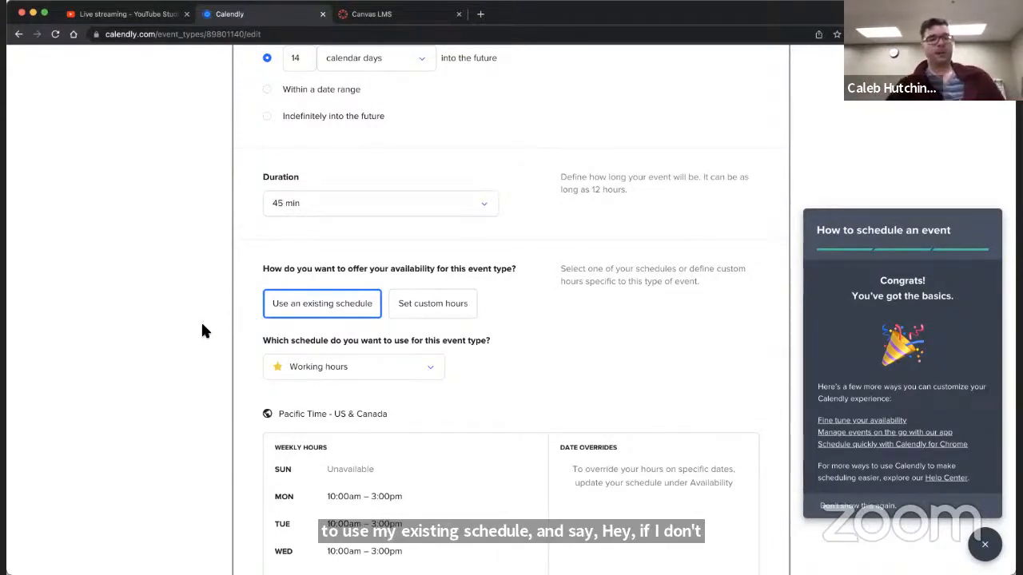
Step: Add a 30 min buffer before and a 30 min buffer after the event
scroll(206, 311, "down", 2)
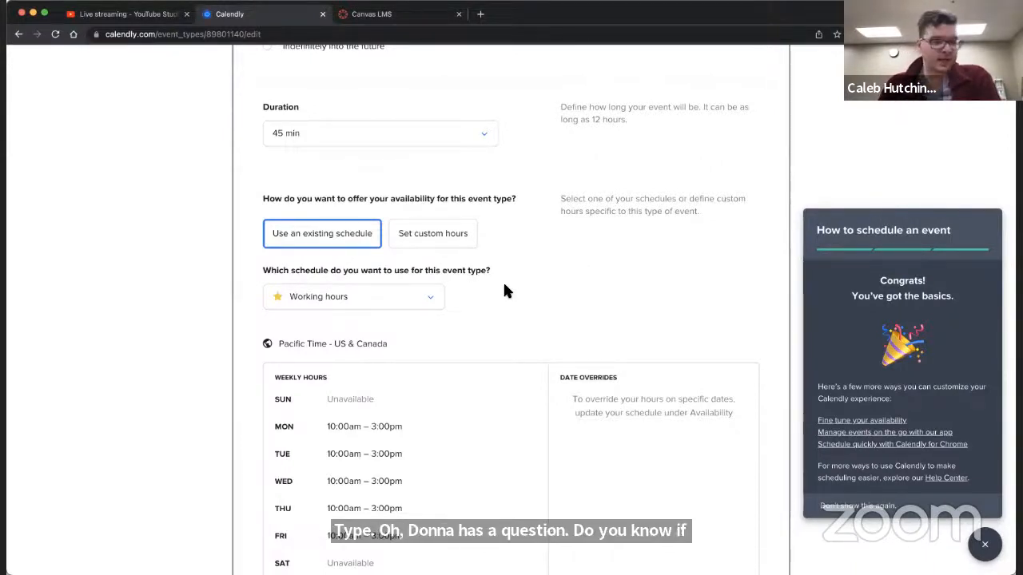
scroll(504, 290, "down", 2)
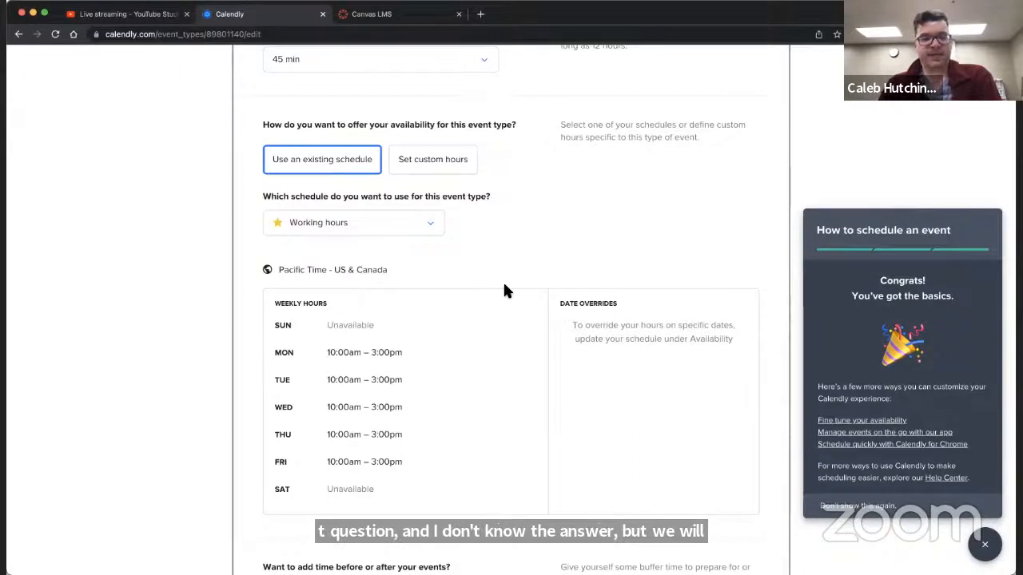
scroll(467, 241, "down", 1)
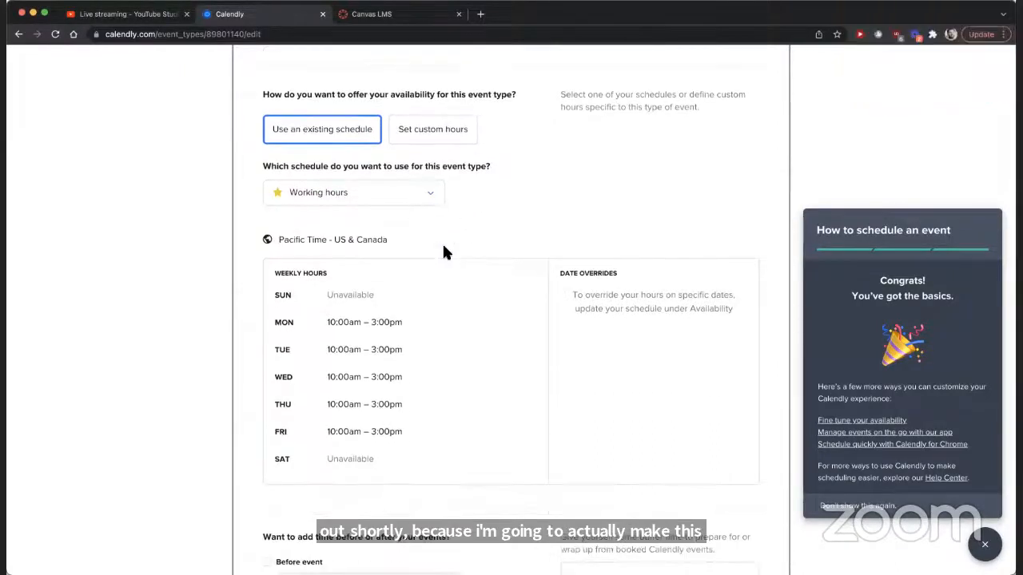
scroll(442, 250, "down", 3)
scroll(442, 250, "down", 5)
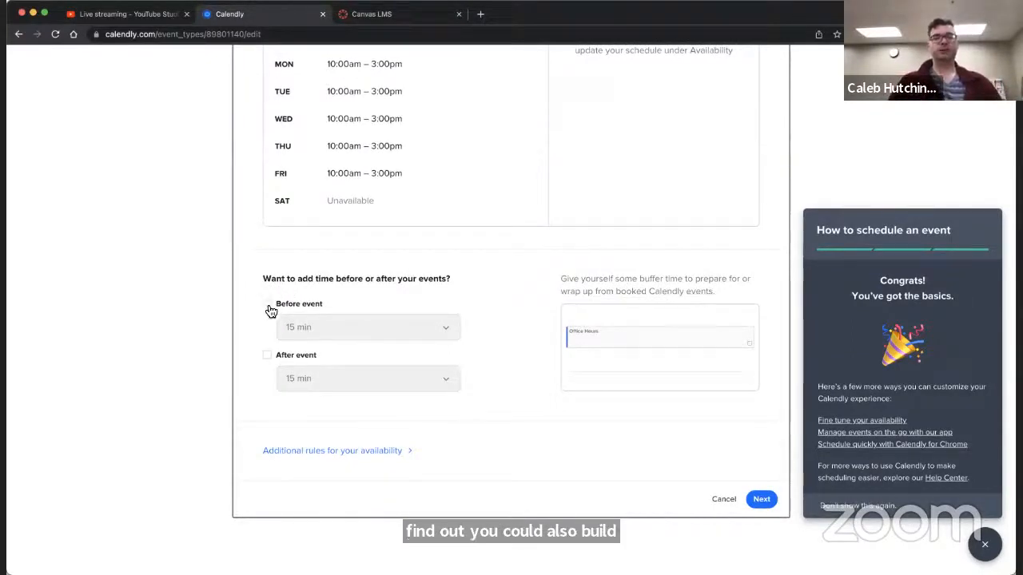
left_click(267, 305)
left_click(429, 337)
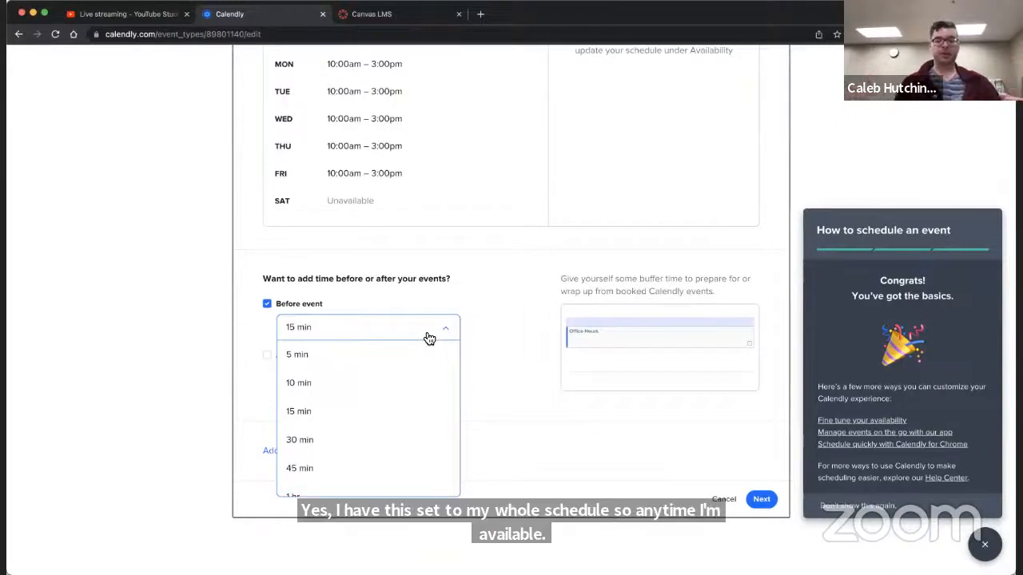
left_click(349, 445)
left_click(267, 355)
left_click(316, 387)
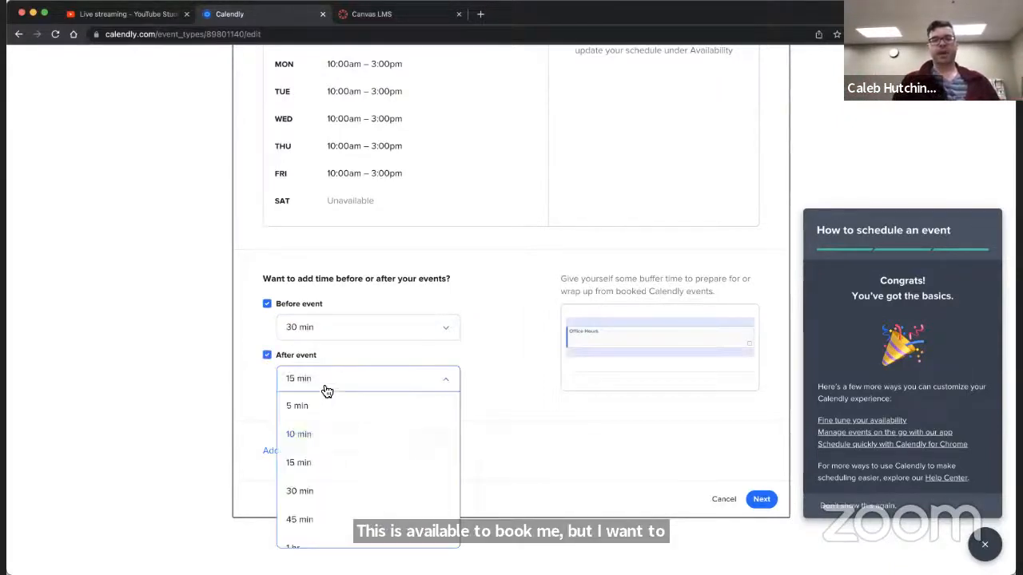
left_click(296, 491)
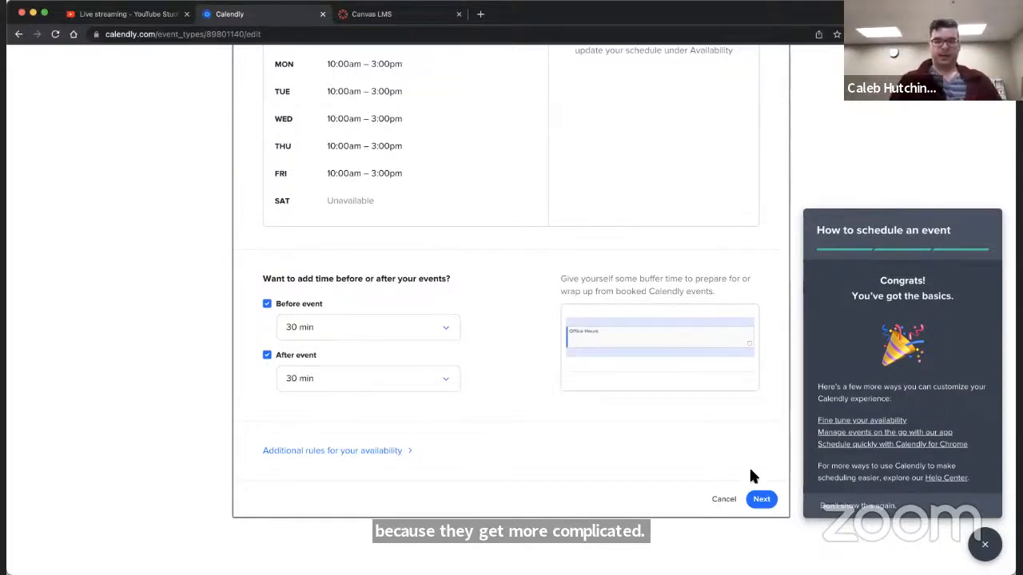
Step: Save the booking availability settings of the Office Hours event type
scroll(484, 332, "down", 1)
scroll(484, 329, "up", 1)
scroll(483, 329, "down", 1)
left_click(761, 499)
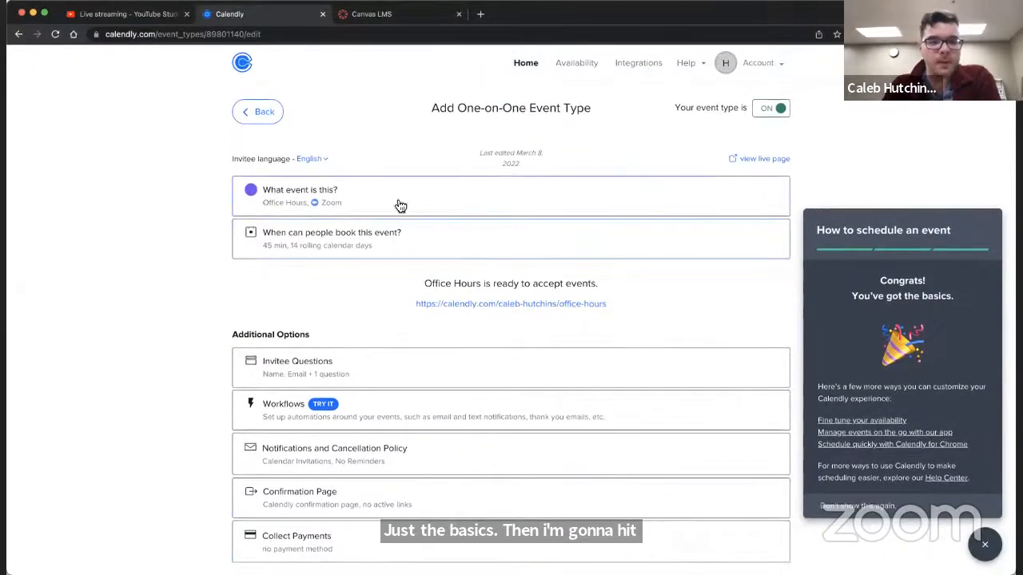
Step: Review the additional options of the Office Hours event type and return to the event types overview
scroll(465, 204, "down", 2)
scroll(467, 204, "up", 1)
scroll(468, 204, "up", 1)
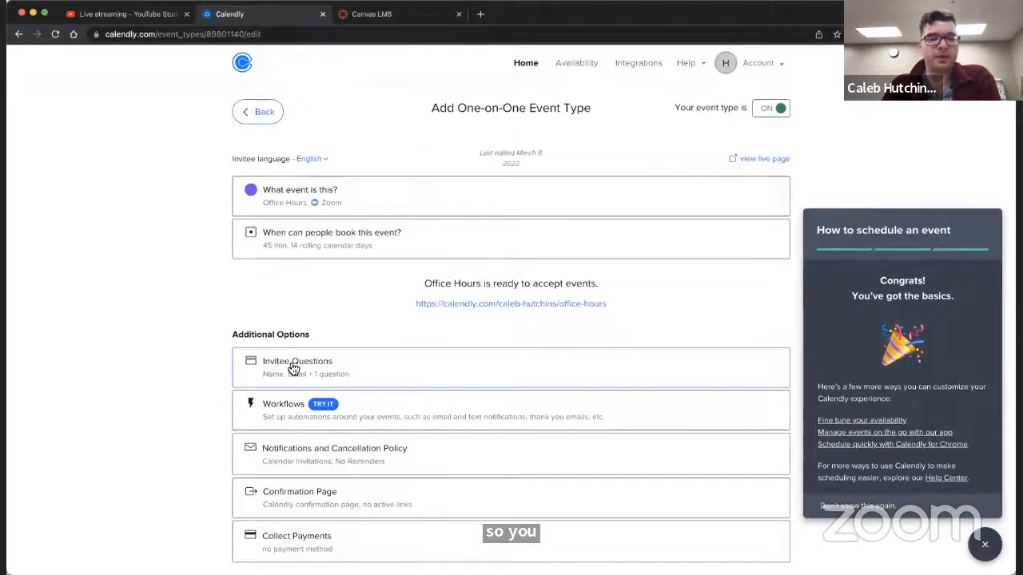
scroll(264, 370, "down", 1)
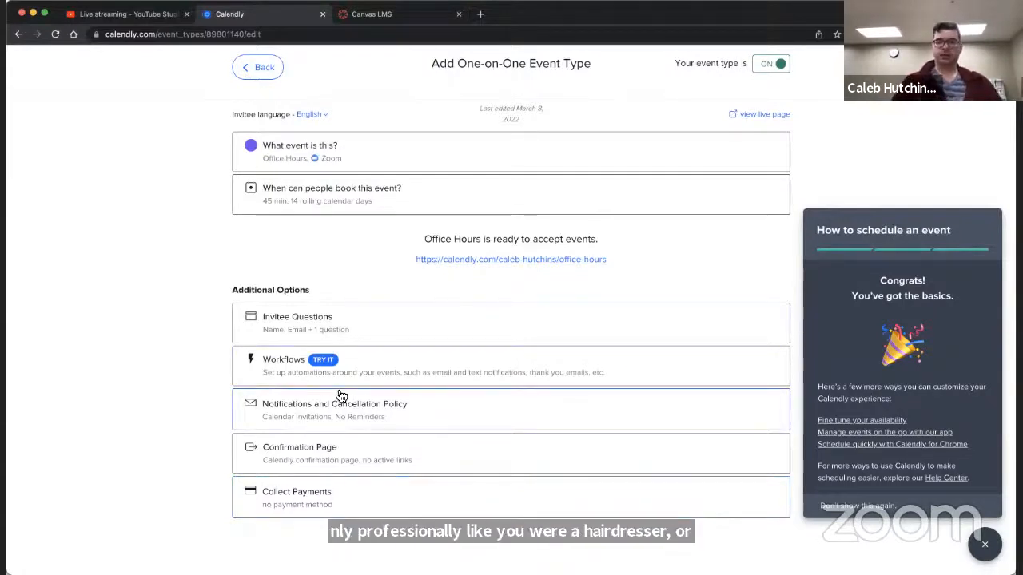
scroll(341, 391, "up", 1)
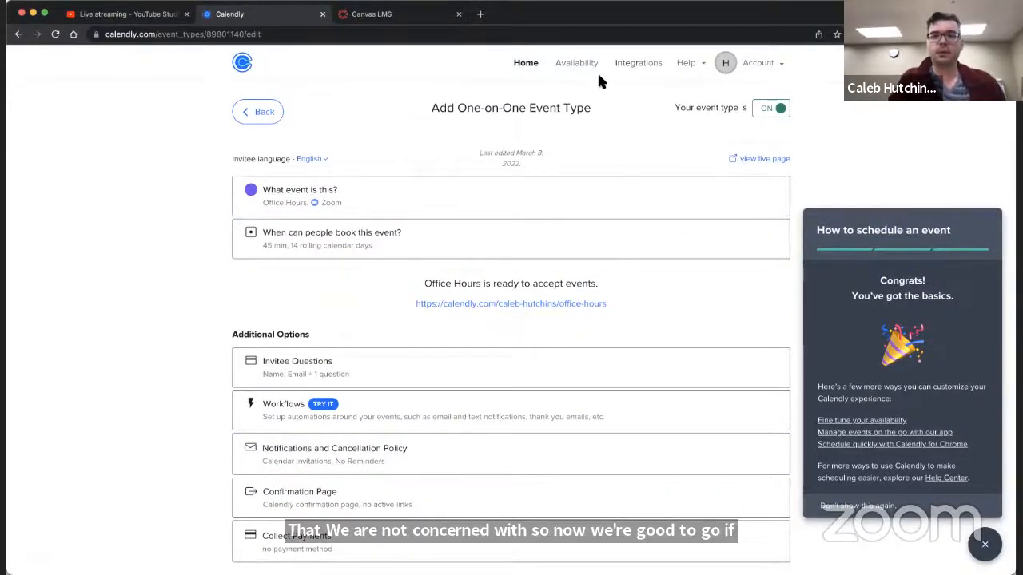
left_click(525, 67)
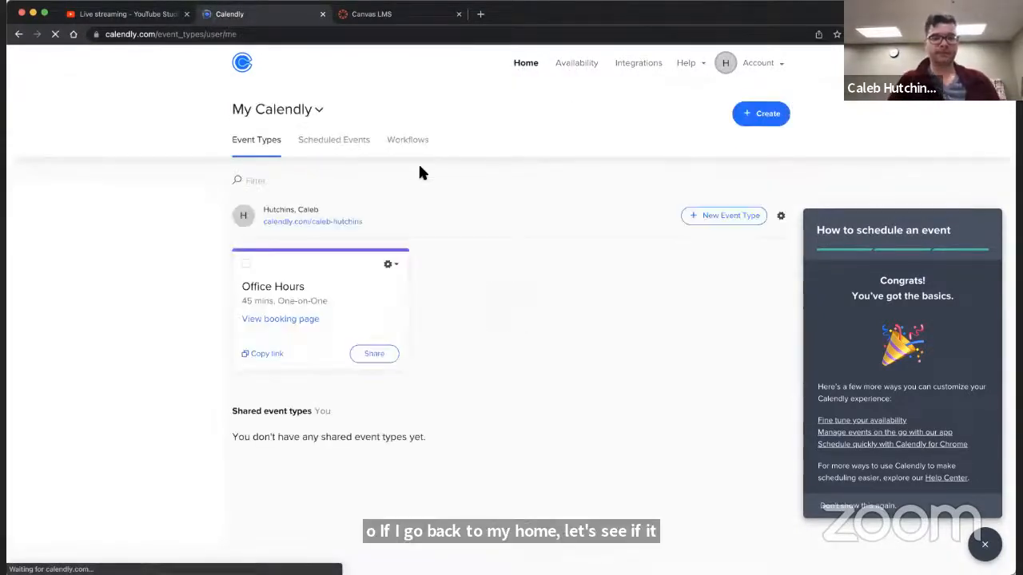
scroll(421, 173, "down", 1)
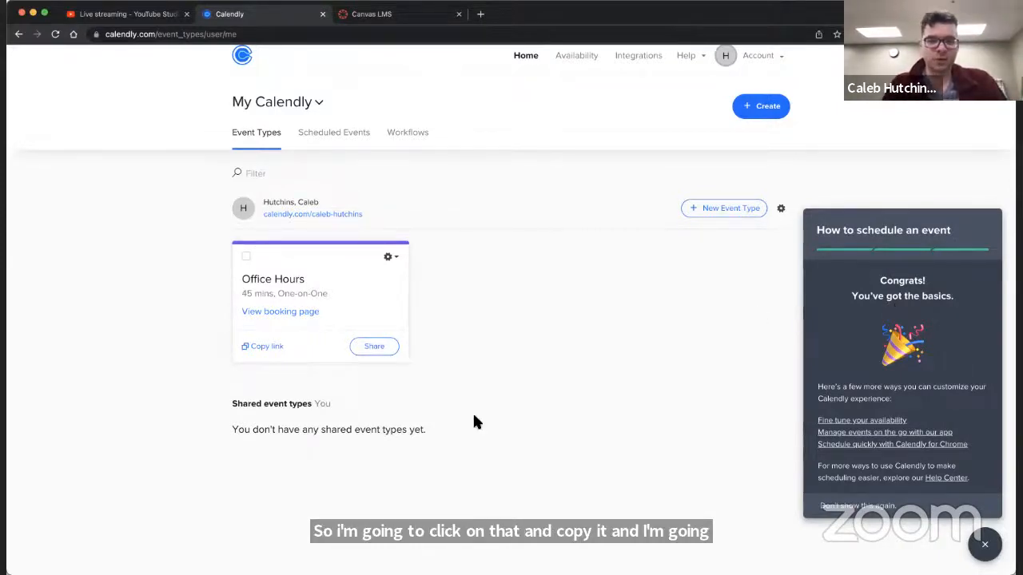
scroll(474, 421, "down", 1)
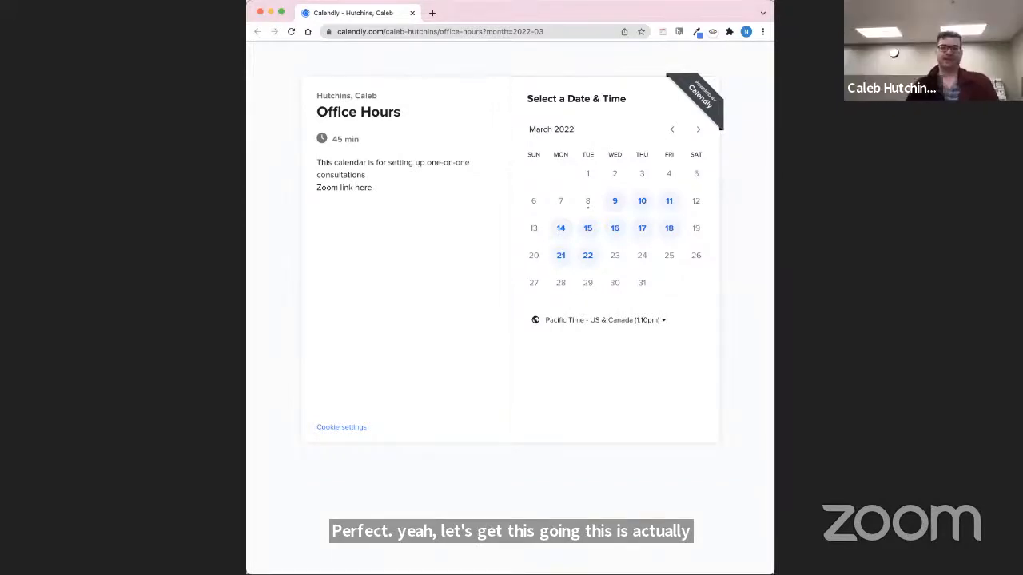
Step: Widen the browser window showing the Office Hours booking page and examine the "Zoom link here" line in the description
left_click_drag(774, 281, 863, 281)
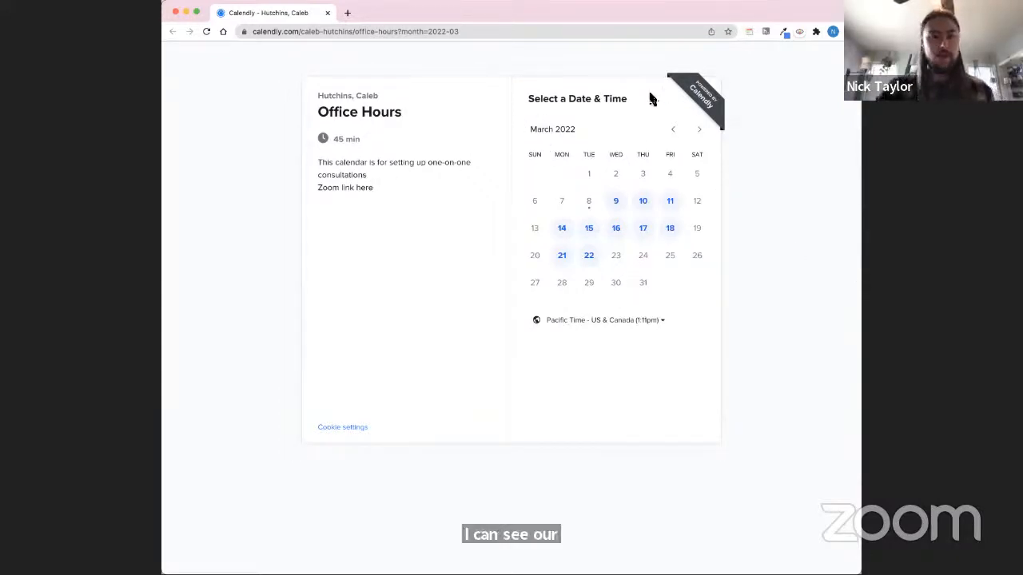
left_click_drag(317, 189, 386, 202)
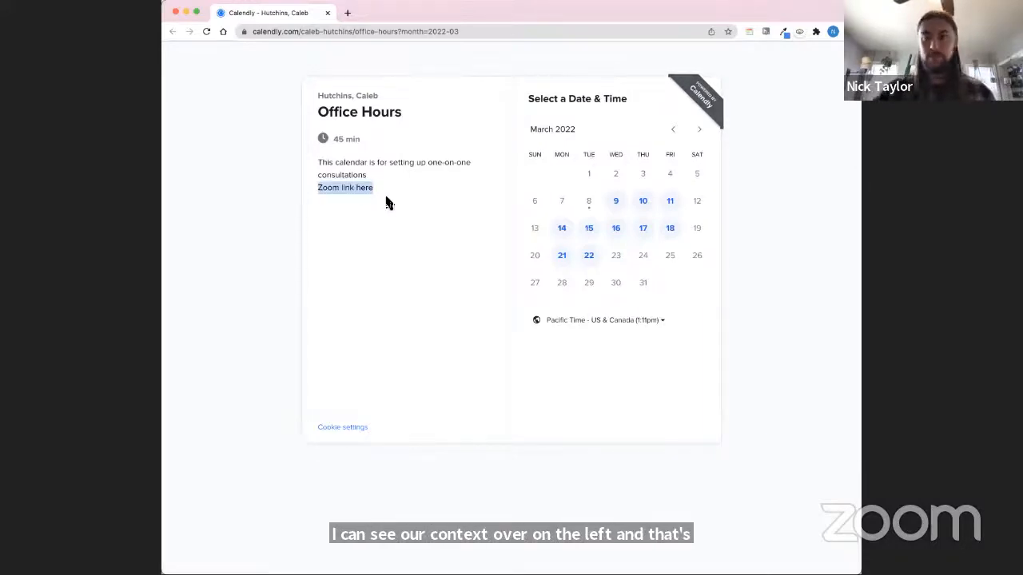
left_click(399, 220)
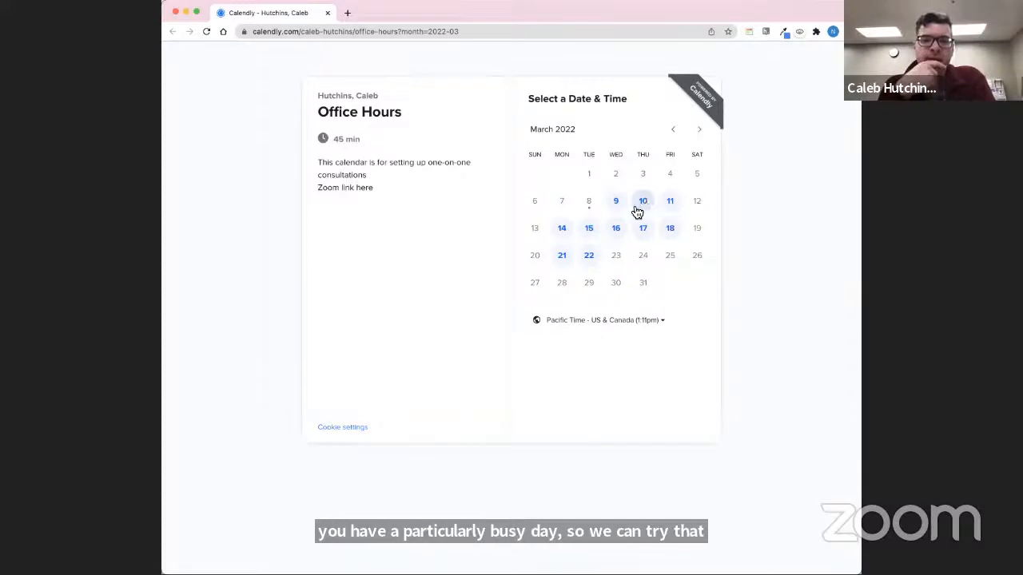
Step: Check the available dates, choose the 12:30pm slot on Wednesday, March 16, 2022, and confirm it
left_click(591, 229)
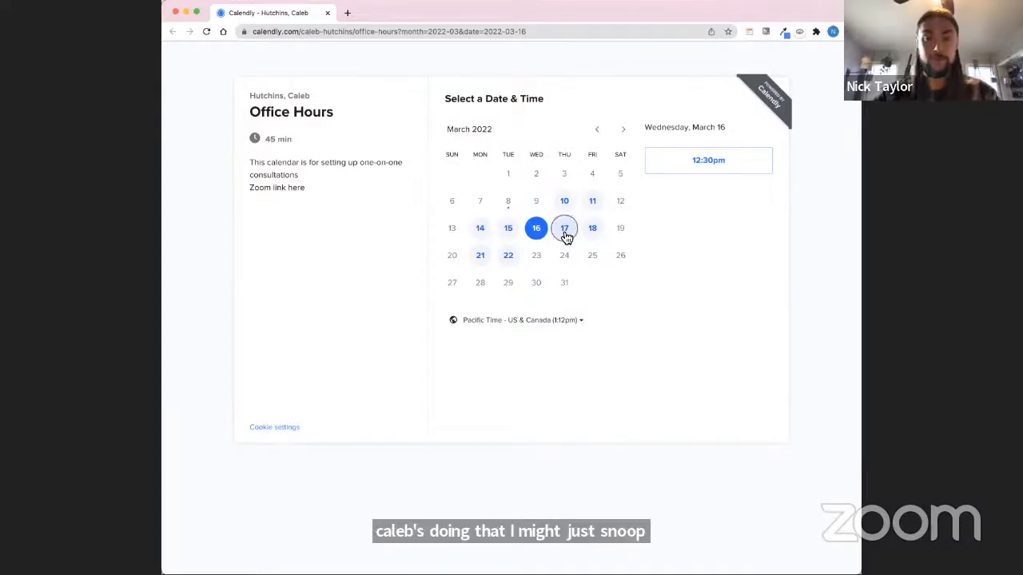
left_click(565, 235)
left_click(539, 231)
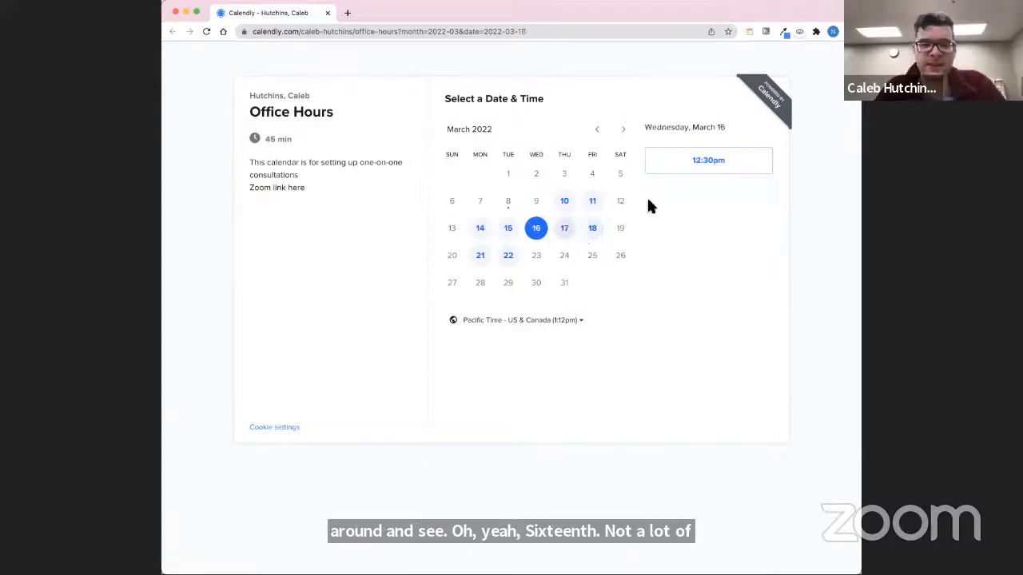
left_click(709, 168)
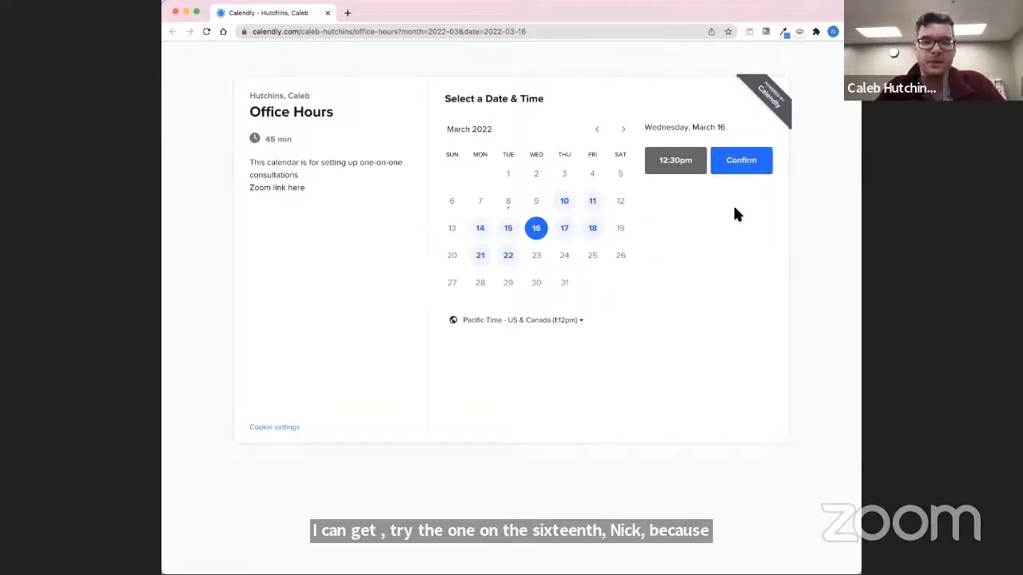
left_click(740, 164)
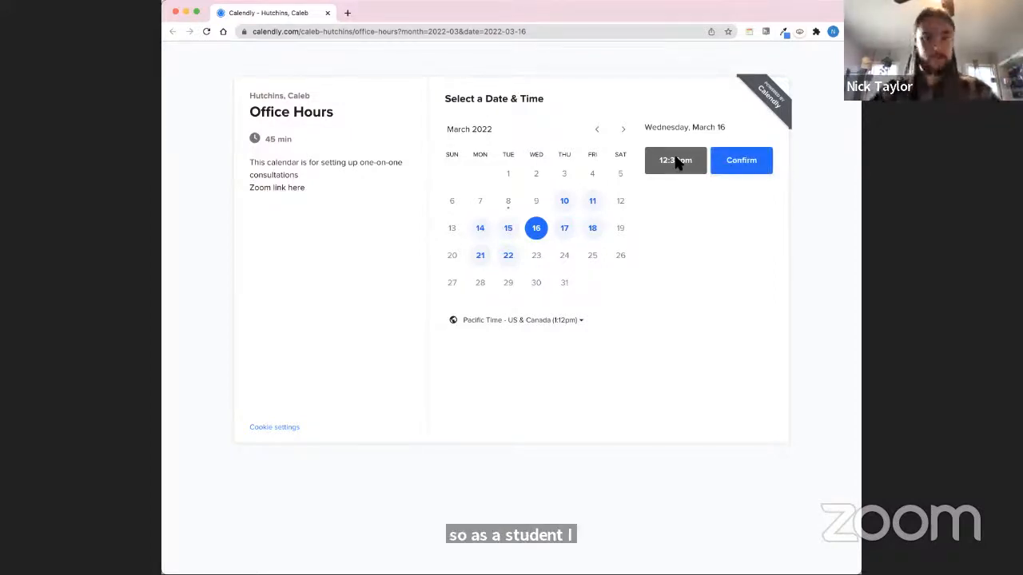
left_click(737, 163)
Step: Enter the invitee's name and e-mail address in the booking details
left_click(609, 135)
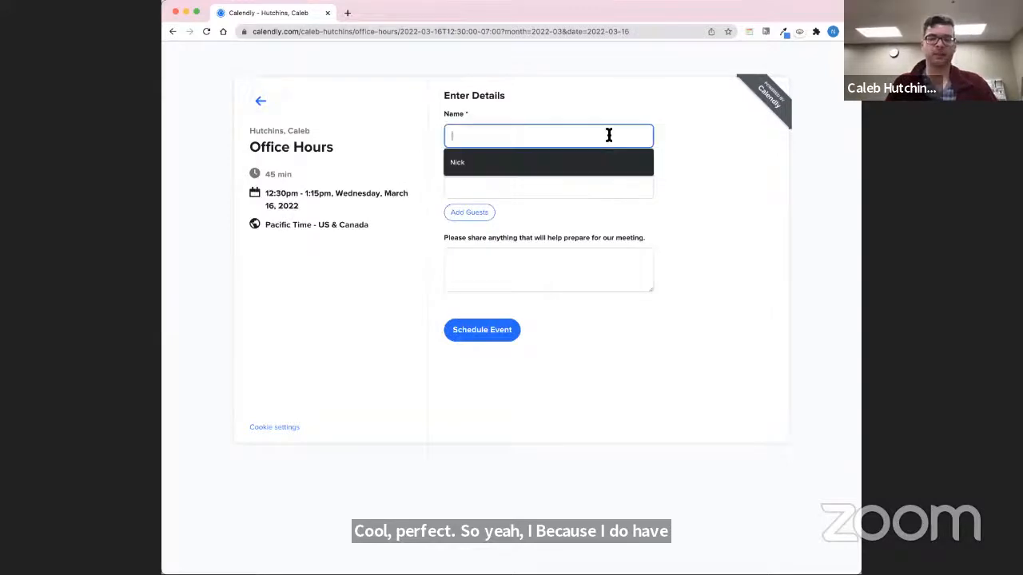
type("Nick")
key("Tab")
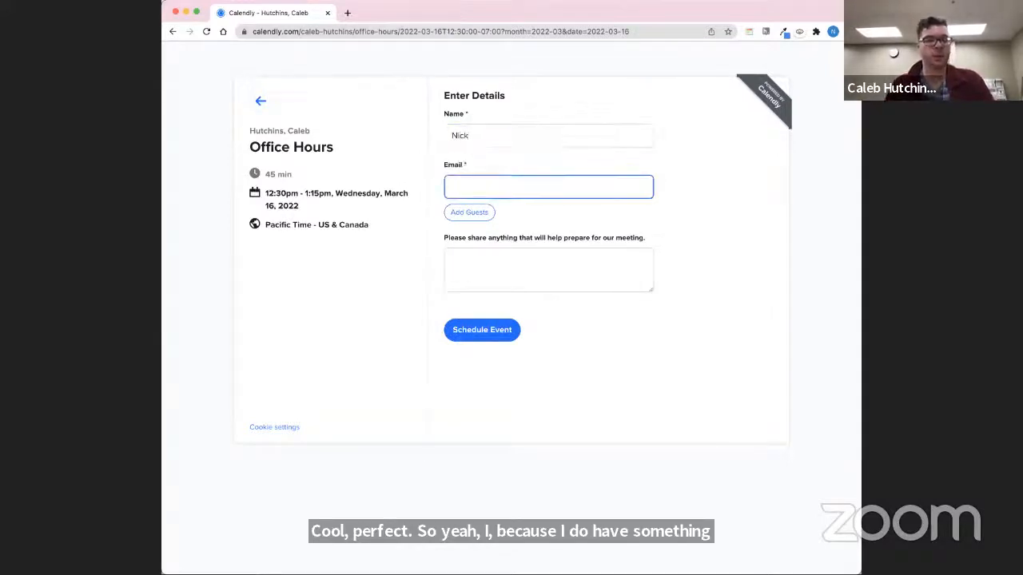
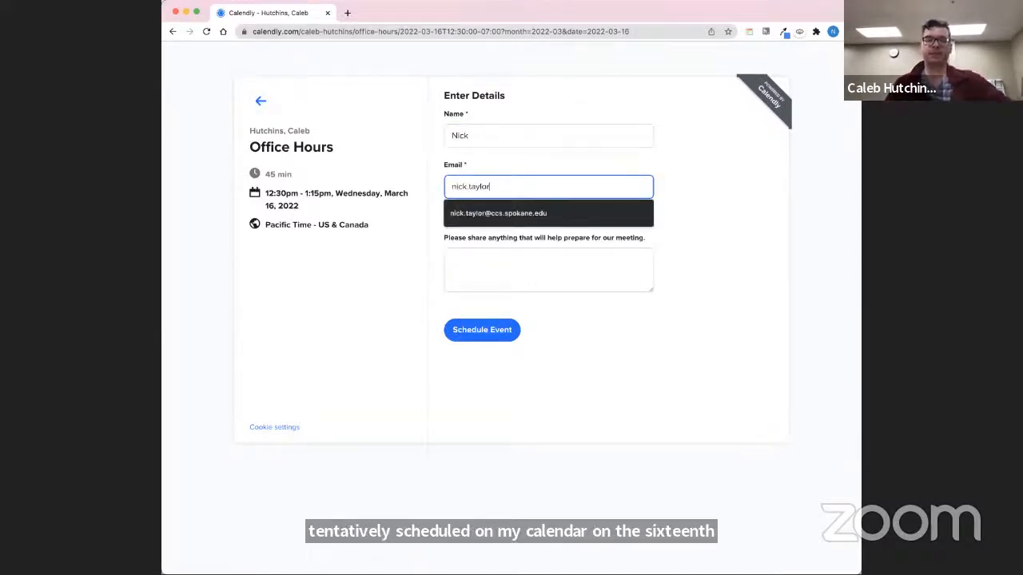
left_click(540, 212)
Step: Add the meeting preparation note "Test meeting!" and schedule the event
left_click(524, 269)
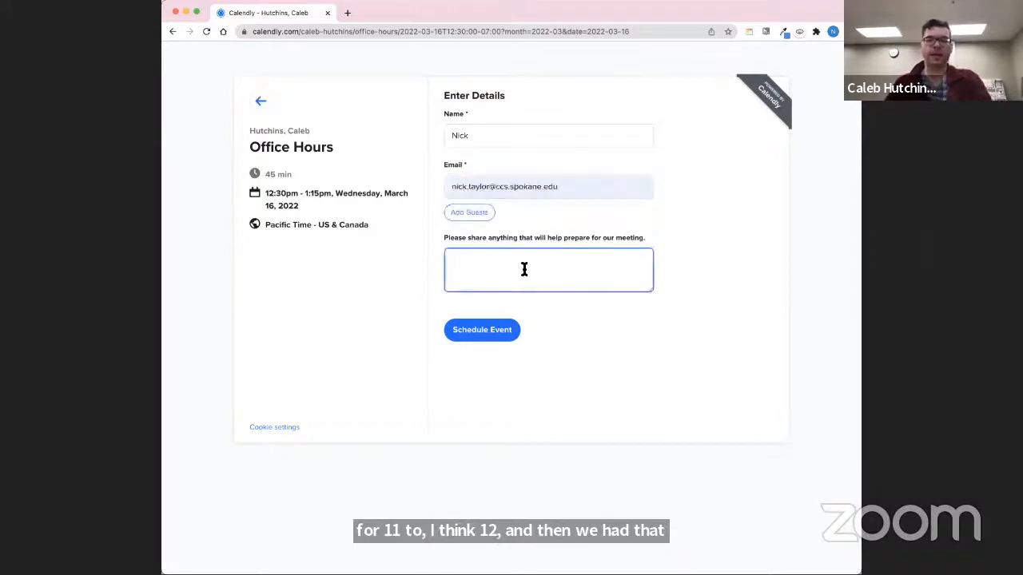
type("T")
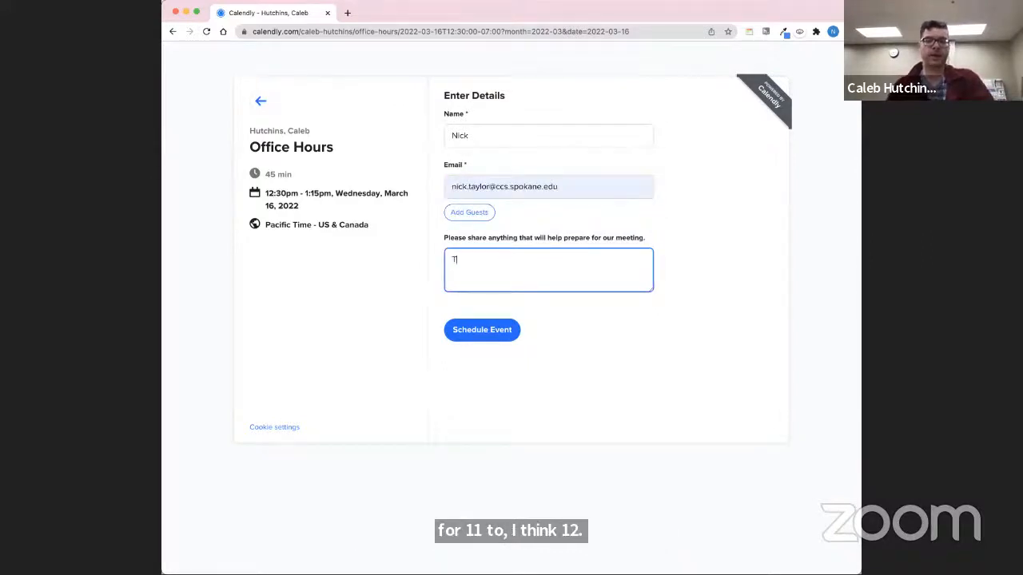
type("est Meeting!")
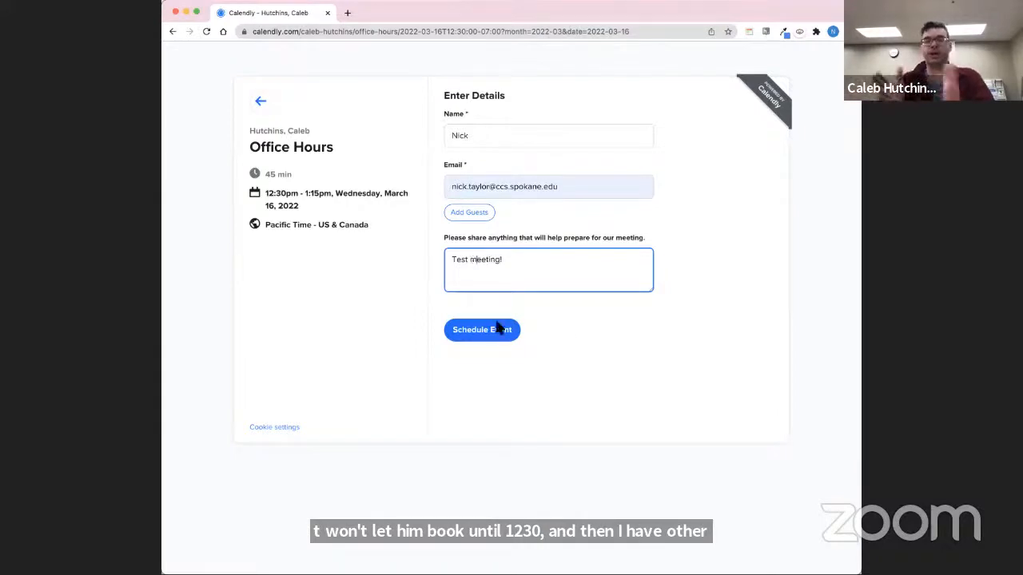
left_click(589, 328)
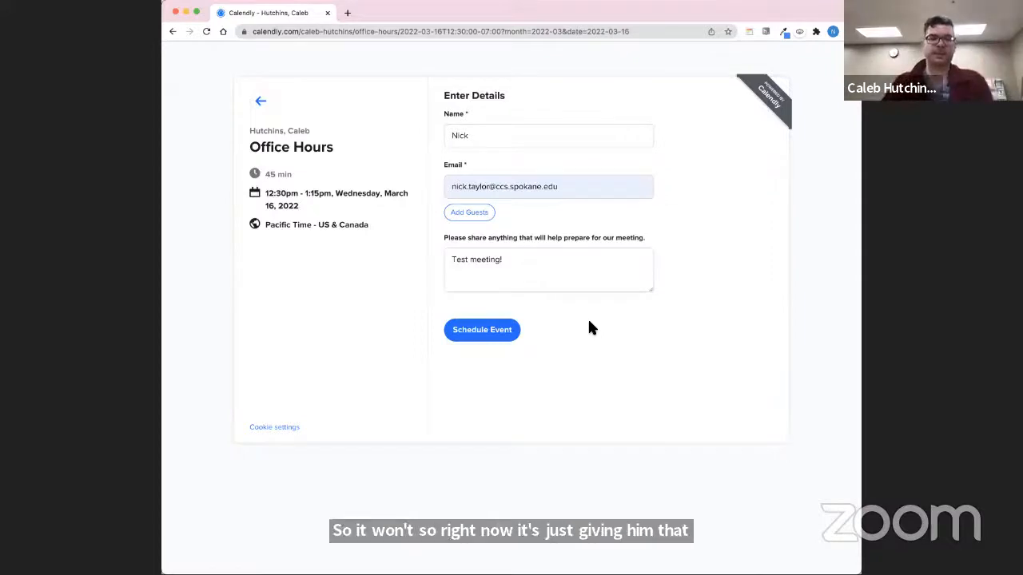
left_click(479, 332)
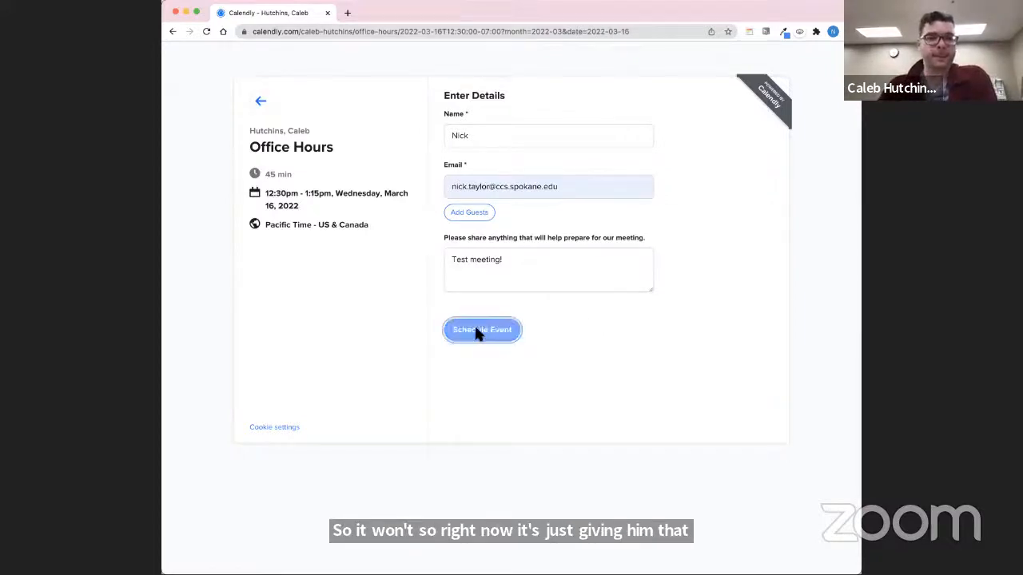